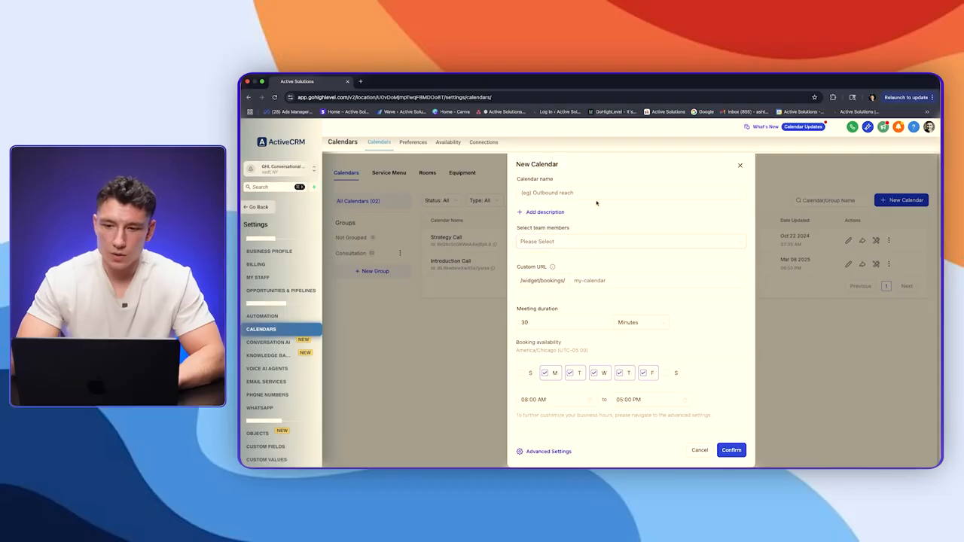
Step: Discard the New Calendar form so the Strategy Call and Introduction Call calendars are listed
{"action": "left_click", "coordinate": [742, 164]}
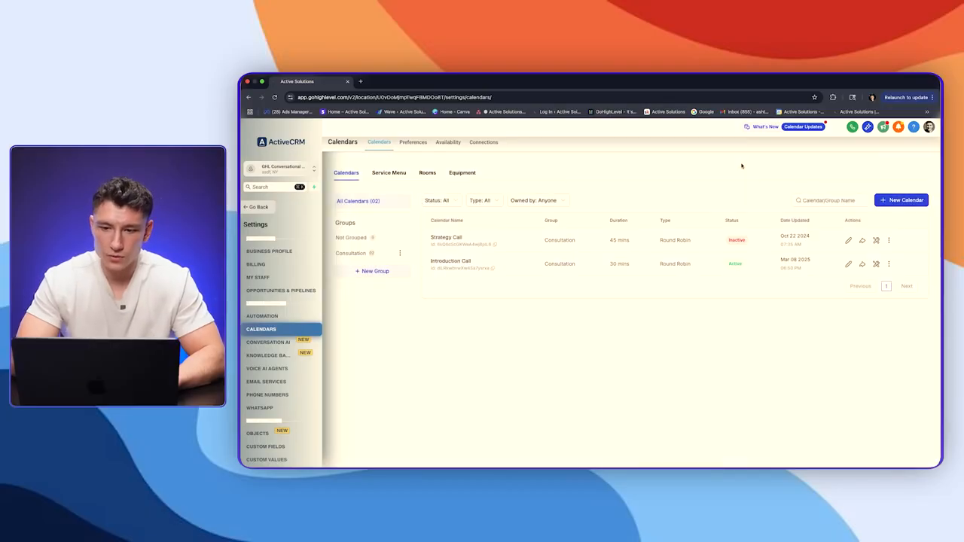
Step: Assign the only available team member to the Introduction Call calendar
{"action": "left_click", "coordinate": [848, 264]}
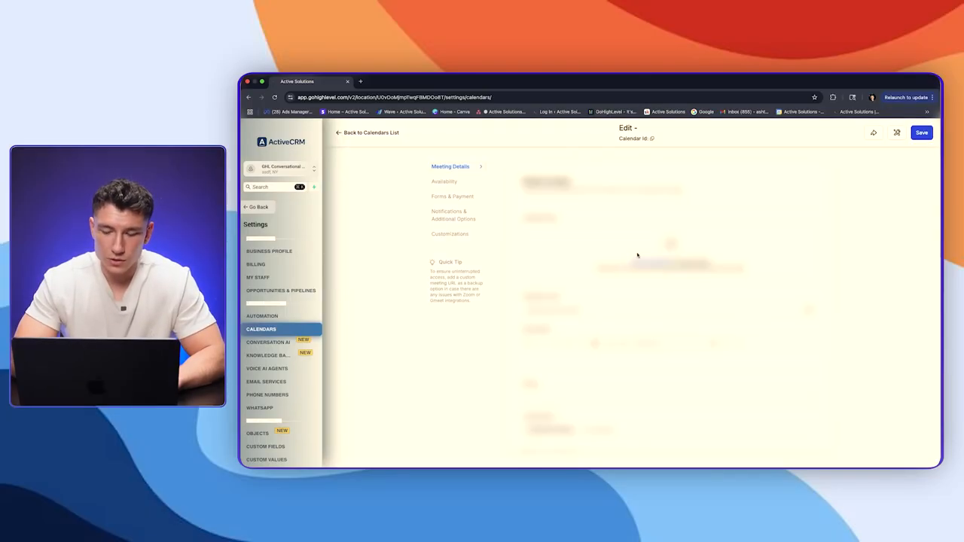
{"action": "scroll", "coordinate": [640, 271], "scroll_direction": "down", "scroll_amount": 5}
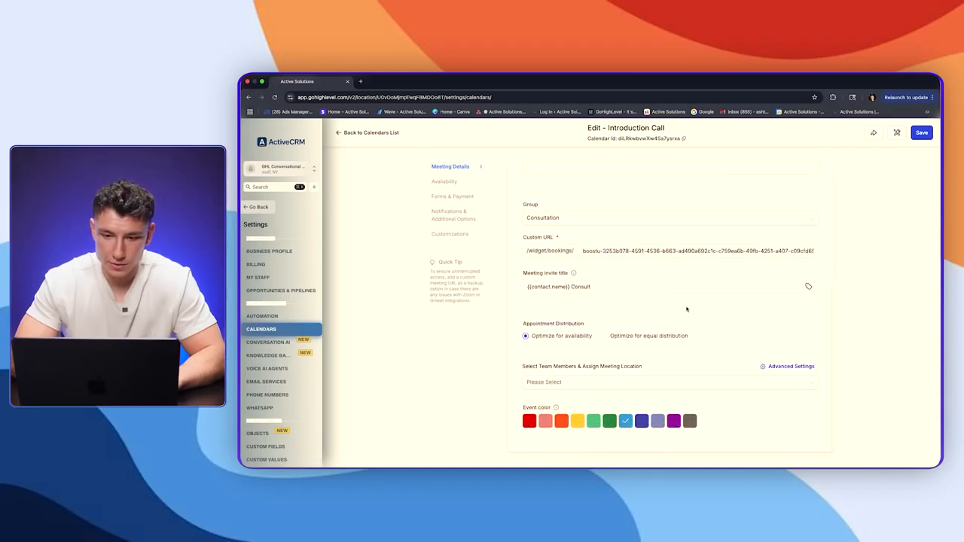
{"action": "left_click", "coordinate": [568, 385]}
{"action": "left_click", "coordinate": [551, 398]}
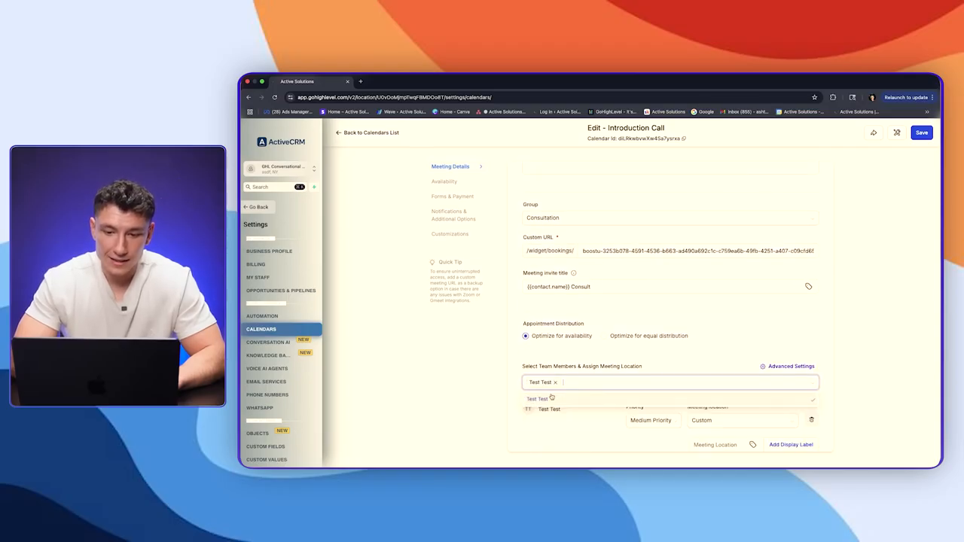
{"action": "left_click", "coordinate": [653, 353]}
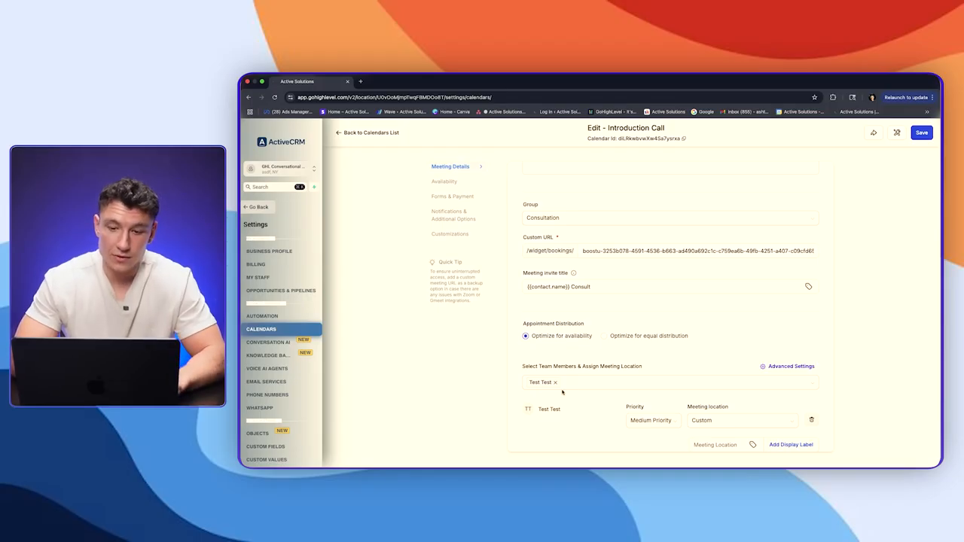
Step: Give the team member high priority, set the calendar to Optimize for equal distribution, and return to the Dashboard
{"action": "scroll", "coordinate": [582, 377], "scroll_direction": "down", "scroll_amount": 3}
{"action": "left_click", "coordinate": [651, 336]}
{"action": "left_click", "coordinate": [652, 354]}
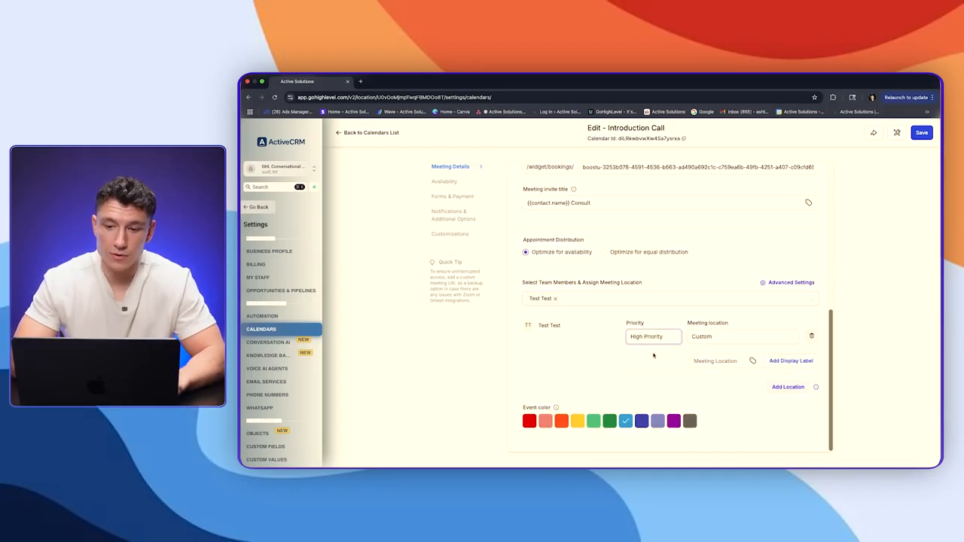
{"action": "left_click", "coordinate": [649, 336]}
{"action": "left_click", "coordinate": [647, 390]}
{"action": "left_click", "coordinate": [650, 339]}
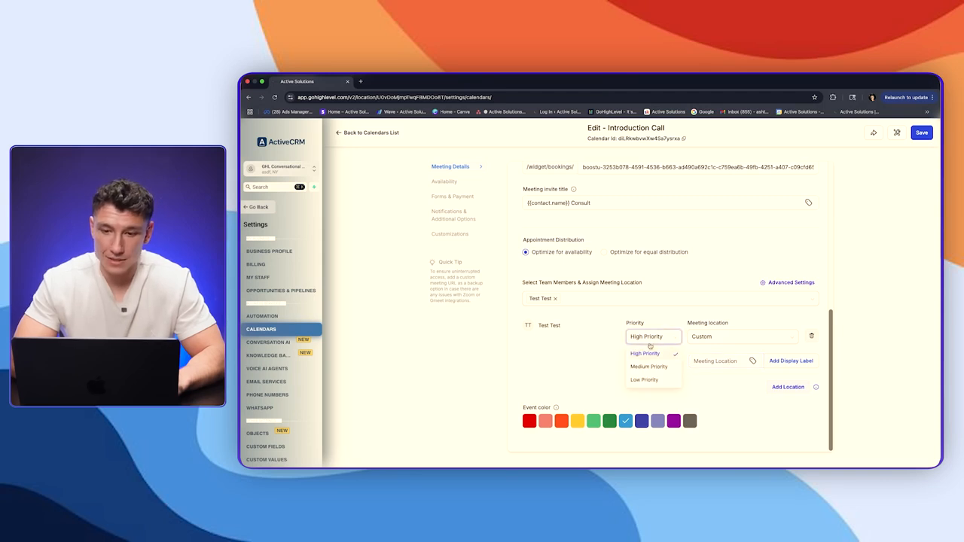
{"action": "left_click", "coordinate": [606, 253]}
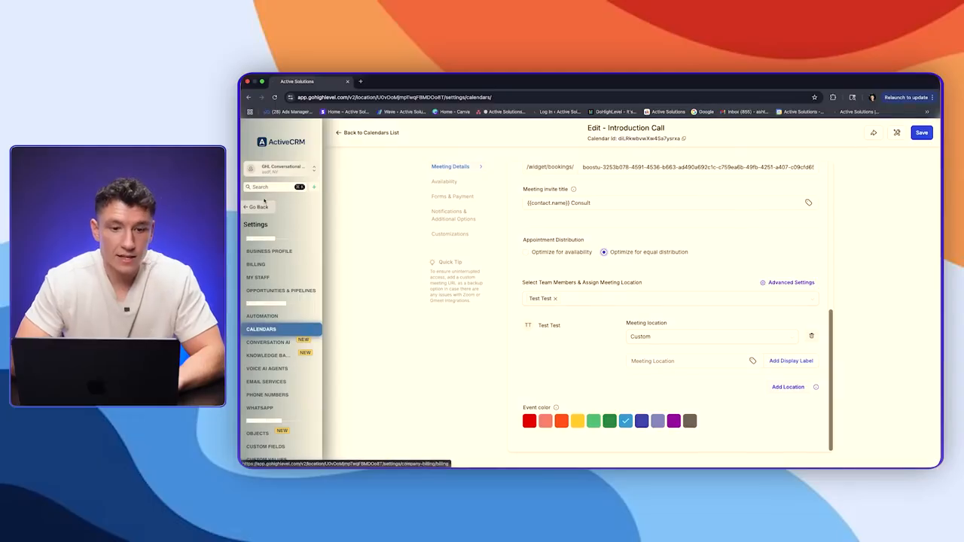
{"action": "left_click", "coordinate": [259, 208]}
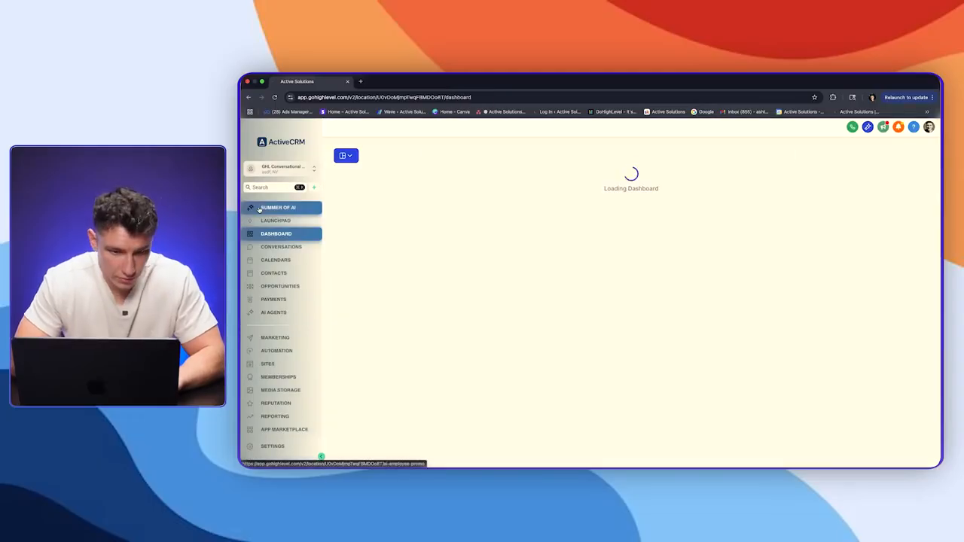
Step: Show the Lead Gen pipeline on the Opportunities board and scroll through all its stages
{"action": "left_click", "coordinate": [281, 286]}
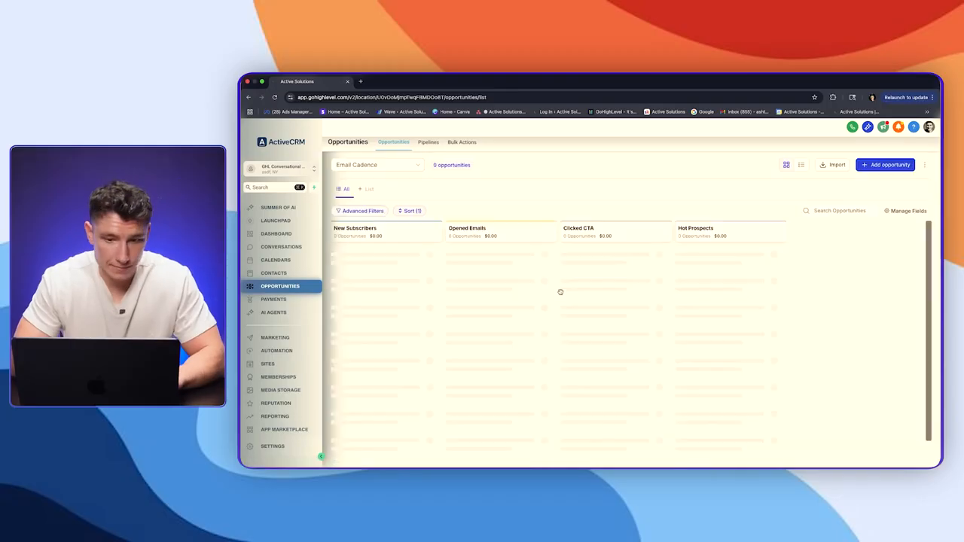
{"action": "left_click", "coordinate": [372, 170]}
{"action": "left_click", "coordinate": [354, 200]}
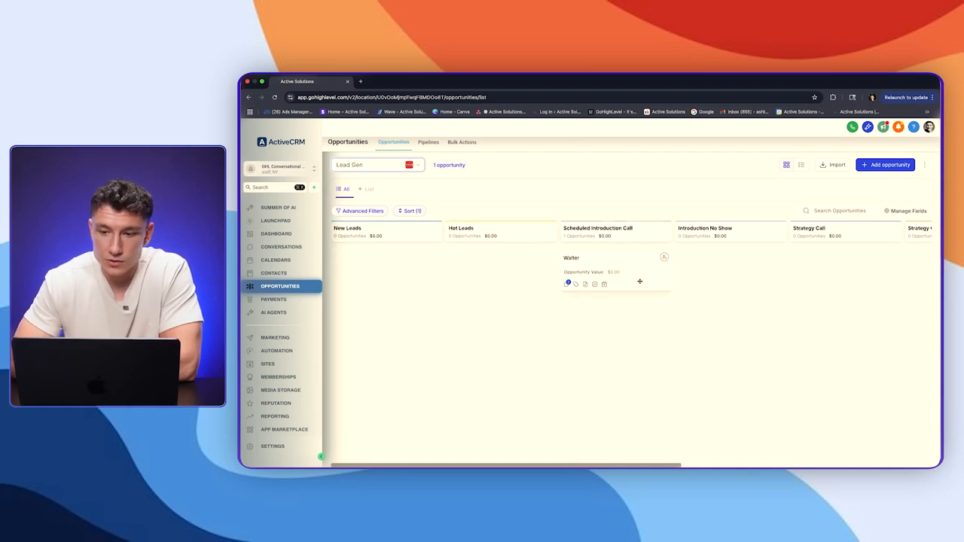
{"action": "scroll", "coordinate": [639, 281], "scroll_direction": "right", "scroll_amount": 3}
{"action": "scroll", "coordinate": [639, 236], "scroll_direction": "right", "scroll_amount": 3}
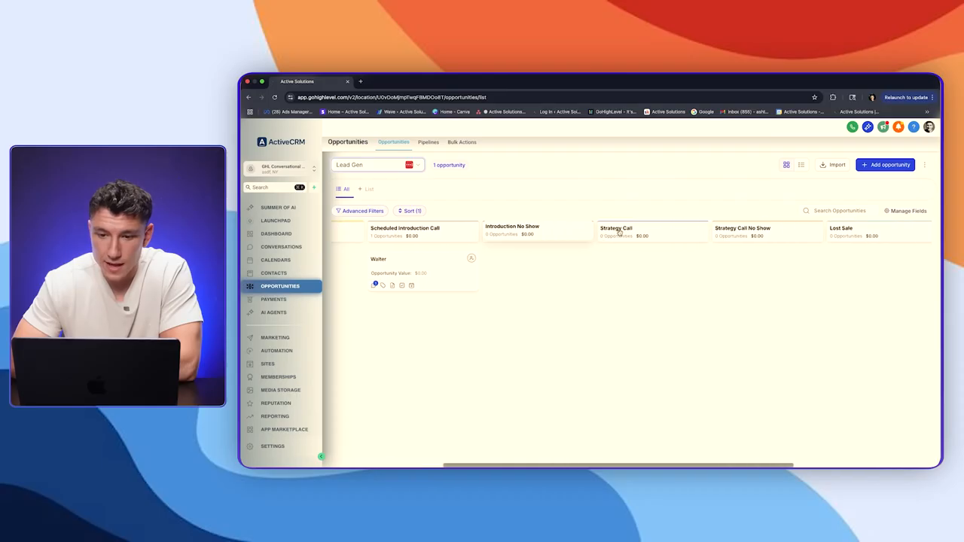
{"action": "scroll", "coordinate": [631, 253], "scroll_direction": "right", "scroll_amount": 4}
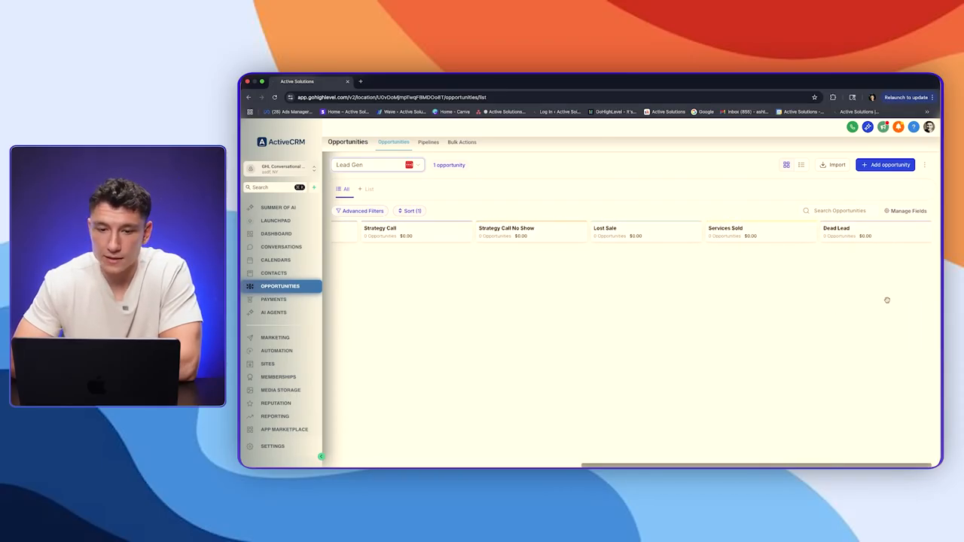
{"action": "scroll", "coordinate": [886, 298], "scroll_direction": "left", "scroll_amount": 8}
{"action": "left_click", "coordinate": [382, 167]}
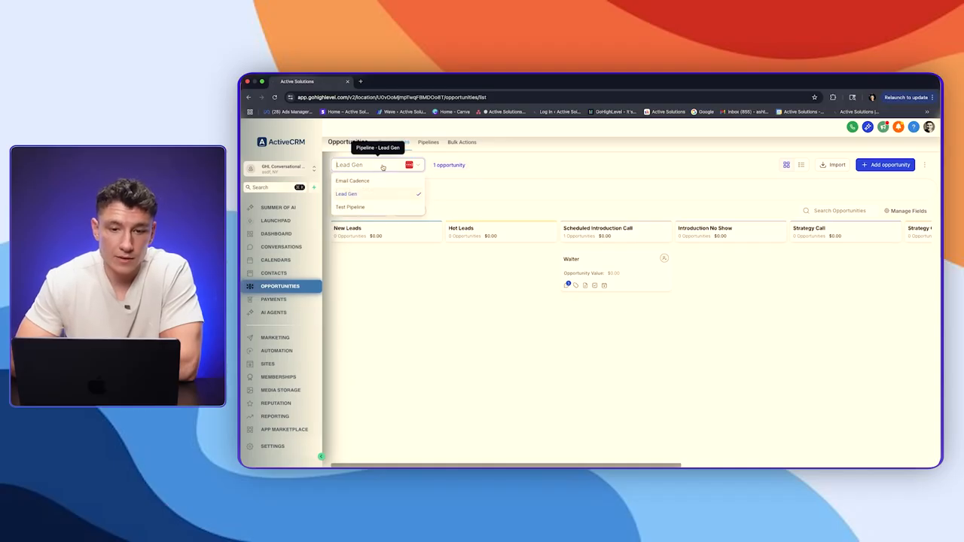
Step: Show the Test Pipeline board and scroll across its stages
{"action": "left_click", "coordinate": [360, 207]}
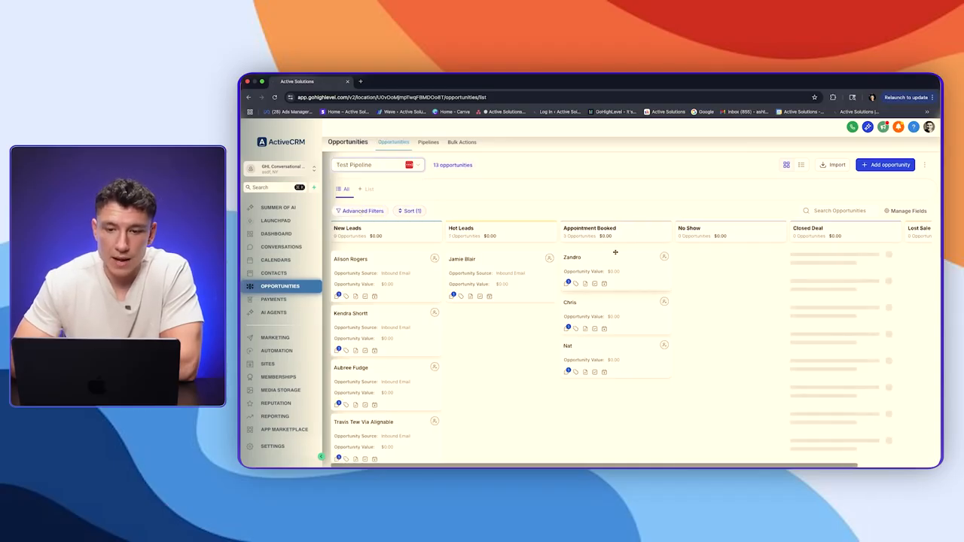
{"action": "scroll", "coordinate": [615, 253], "scroll_direction": "right", "scroll_amount": 3}
{"action": "scroll", "coordinate": [614, 252], "scroll_direction": "right", "scroll_amount": 1}
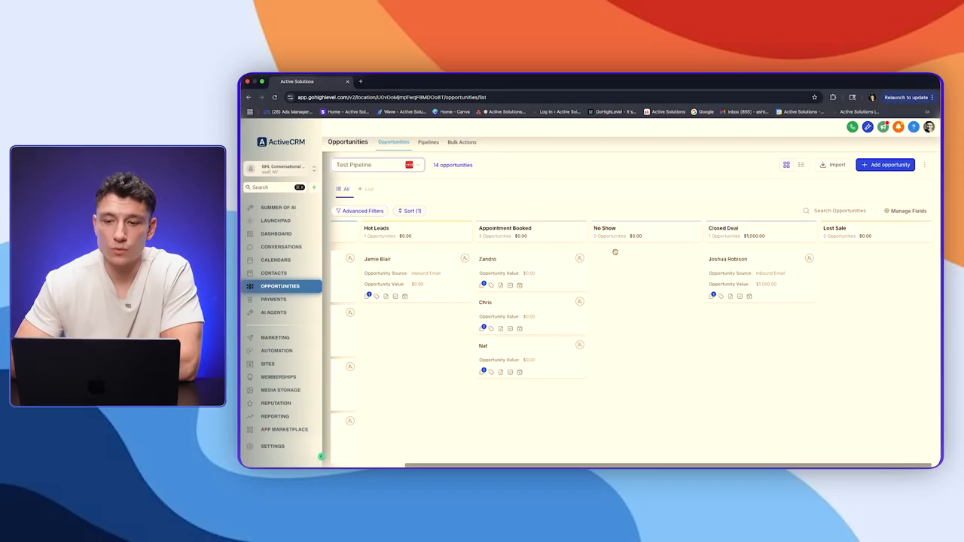
{"action": "scroll", "coordinate": [615, 253], "scroll_direction": "left", "scroll_amount": 3}
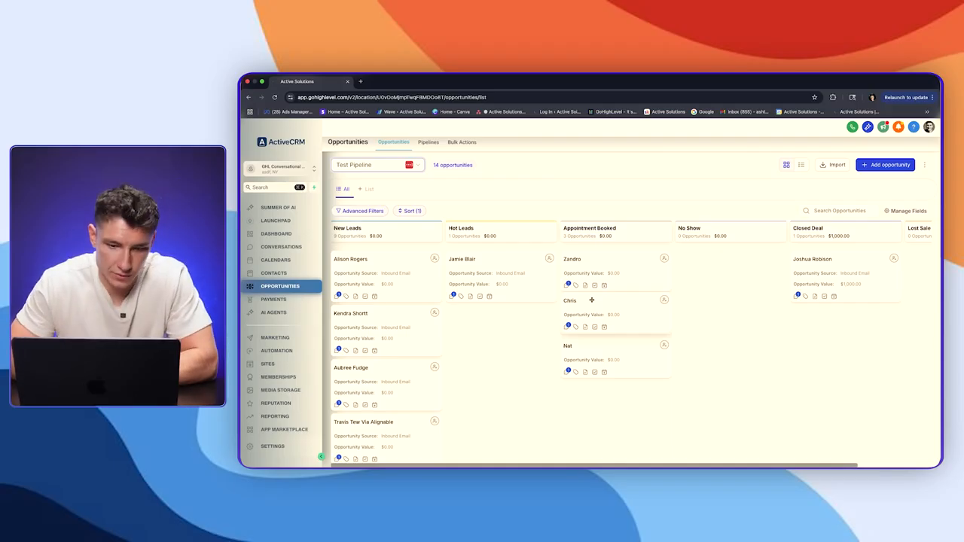
Step: Switch the board back to Lead Gen, then go to the Automation workflow list
{"action": "left_click", "coordinate": [371, 165]}
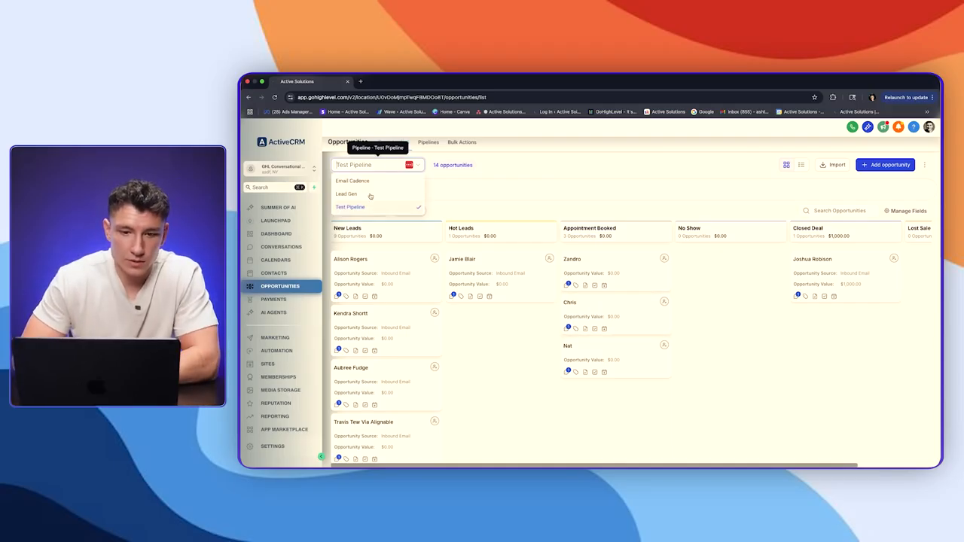
{"action": "left_click", "coordinate": [370, 194]}
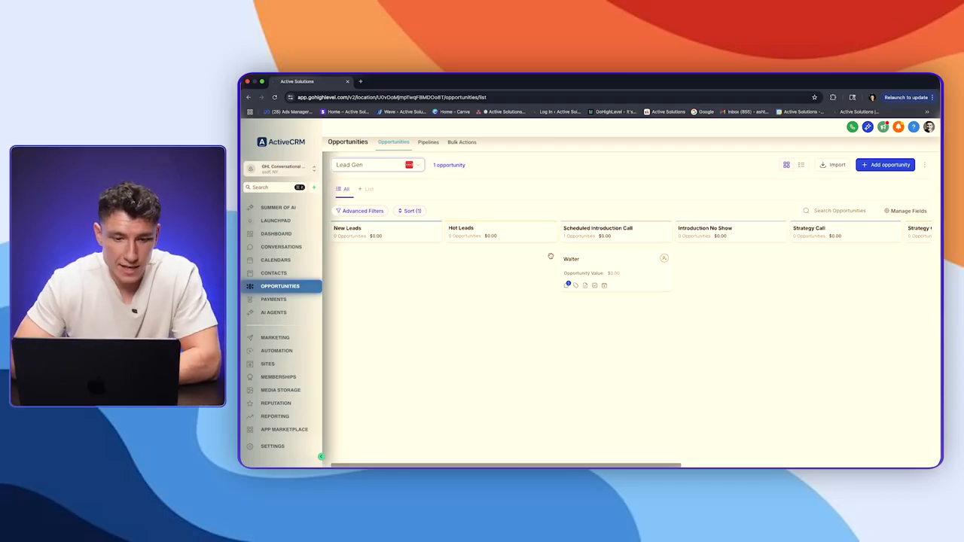
{"action": "left_click", "coordinate": [275, 351]}
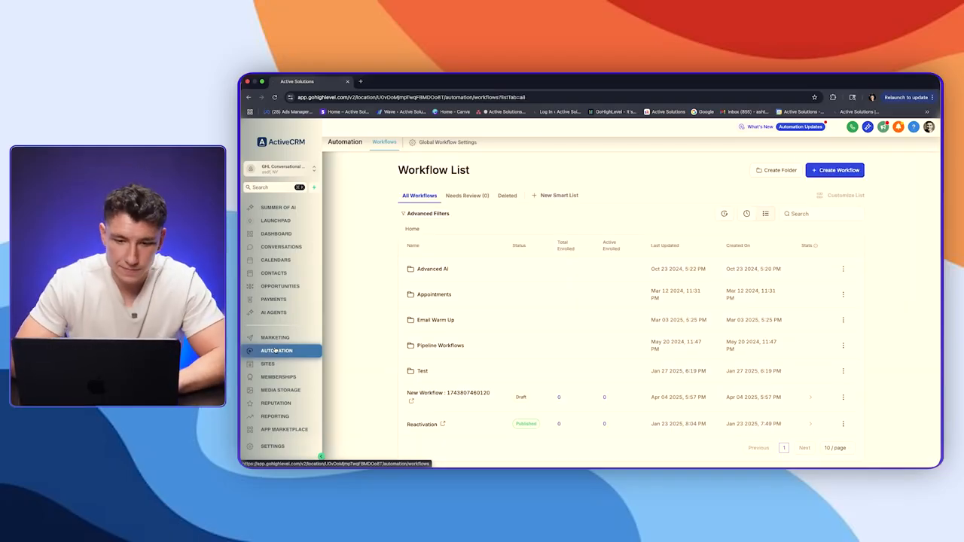
Step: Open the Hot Leads workflow from Pipeline Workflows and browse the available trigger types
{"action": "left_click", "coordinate": [438, 346]}
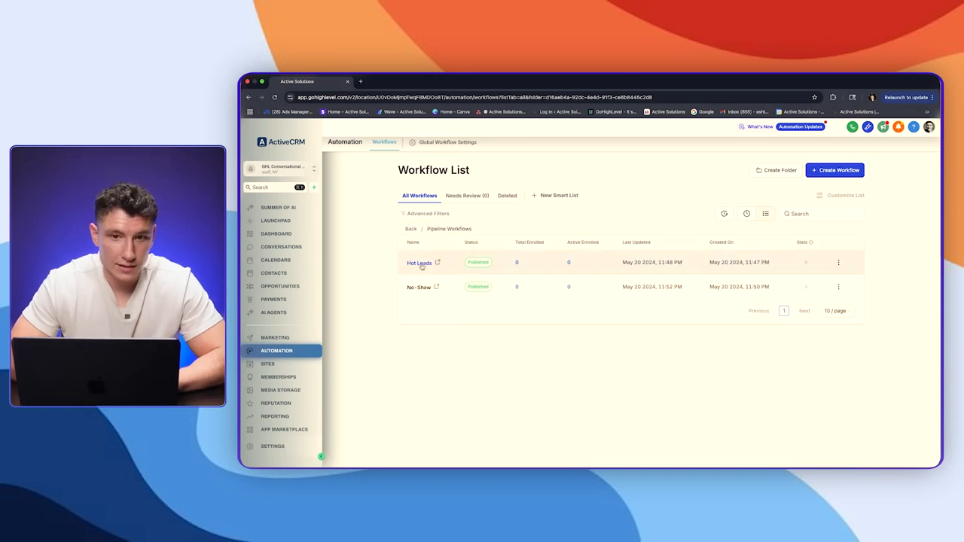
{"action": "left_click", "coordinate": [421, 264]}
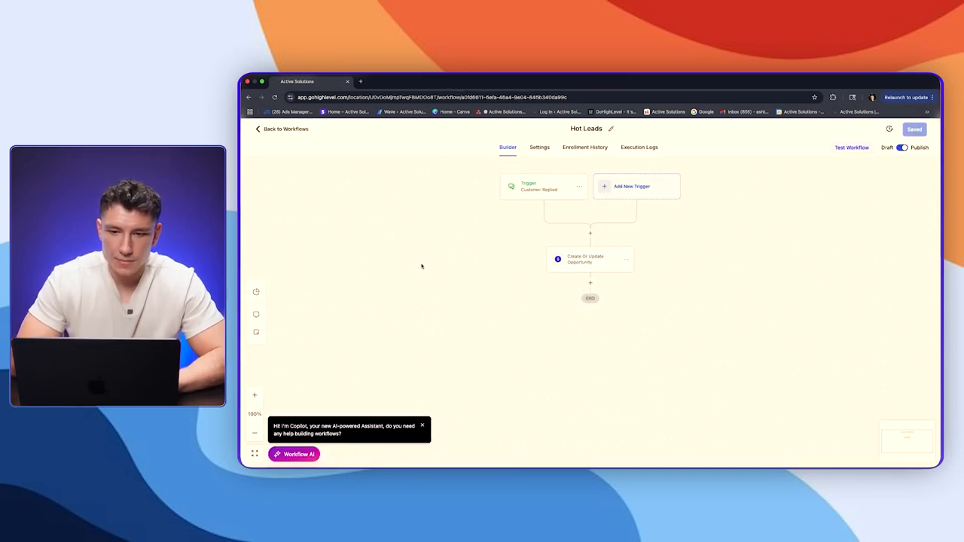
{"action": "left_click", "coordinate": [637, 188]}
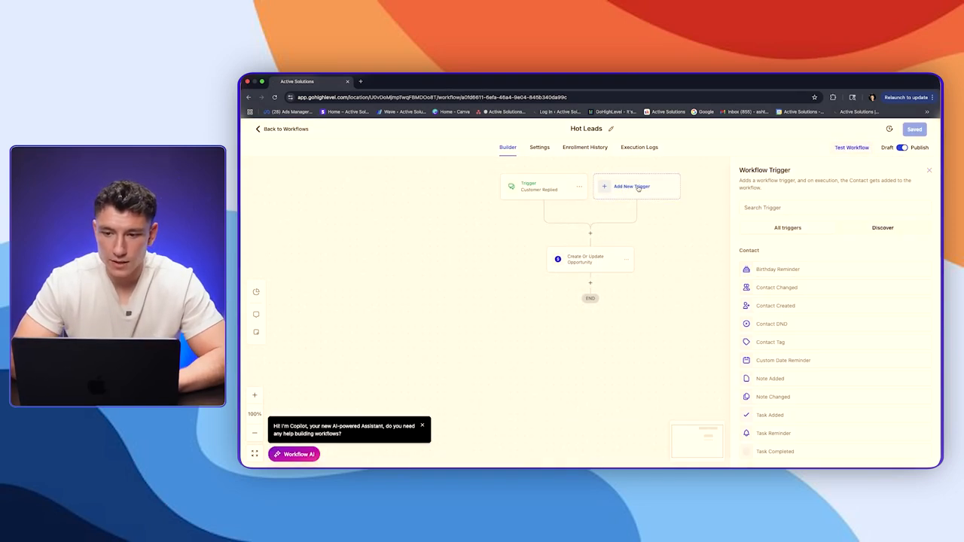
{"action": "scroll", "coordinate": [858, 386], "scroll_direction": "down", "scroll_amount": 10}
{"action": "scroll", "coordinate": [859, 386], "scroll_direction": "up", "scroll_amount": 10}
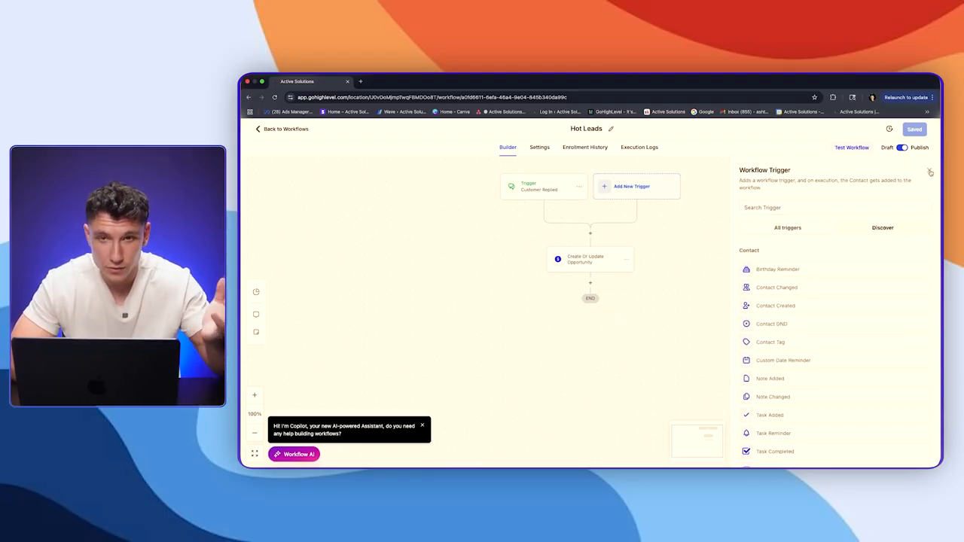
{"action": "left_click", "coordinate": [929, 172]}
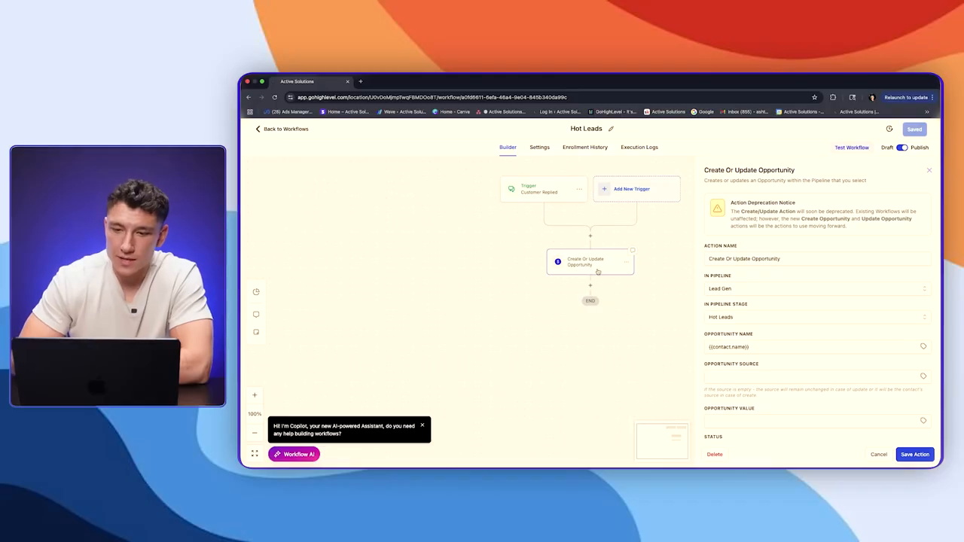
Step: Inspect the Customer Replied trigger and the Create Or Update Opportunity action settings
{"action": "left_click", "coordinate": [543, 189]}
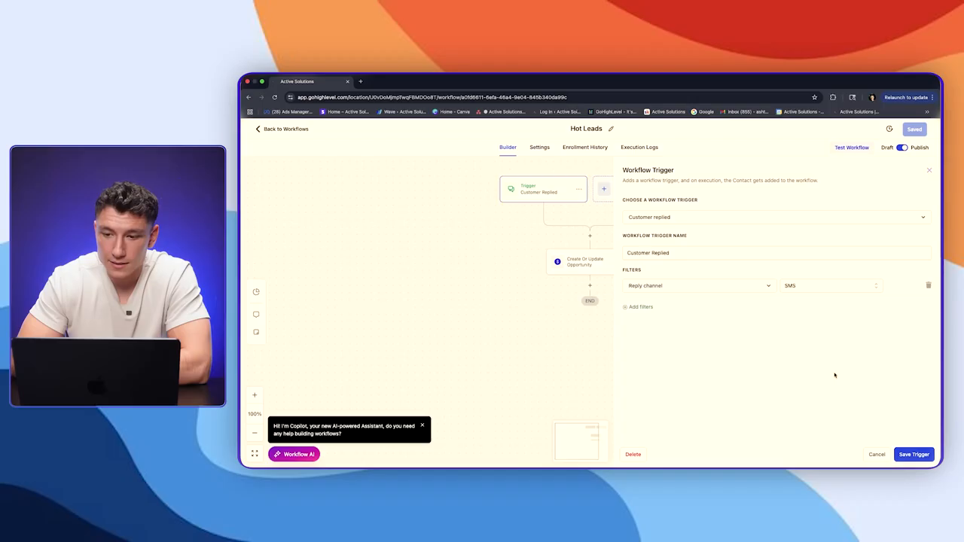
{"action": "left_click", "coordinate": [930, 171]}
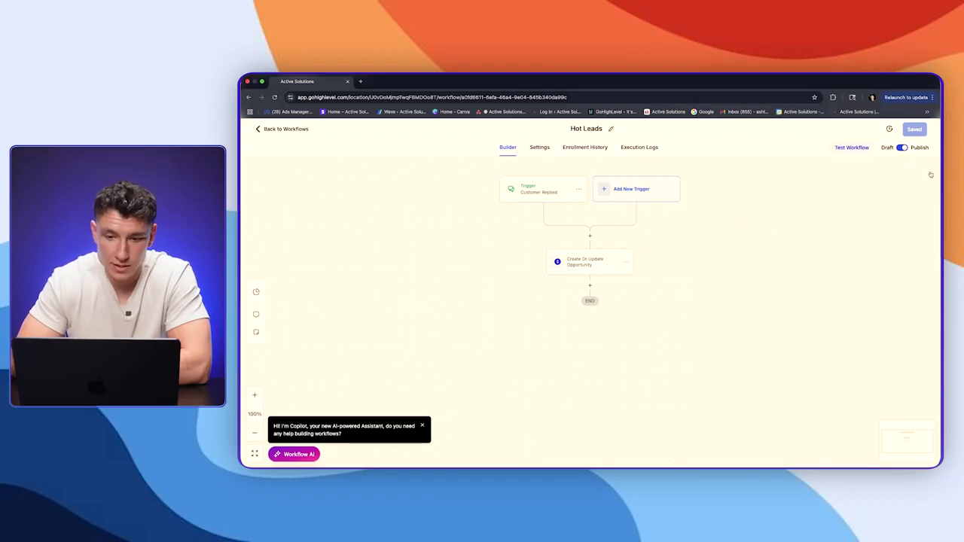
{"action": "left_click", "coordinate": [593, 265]}
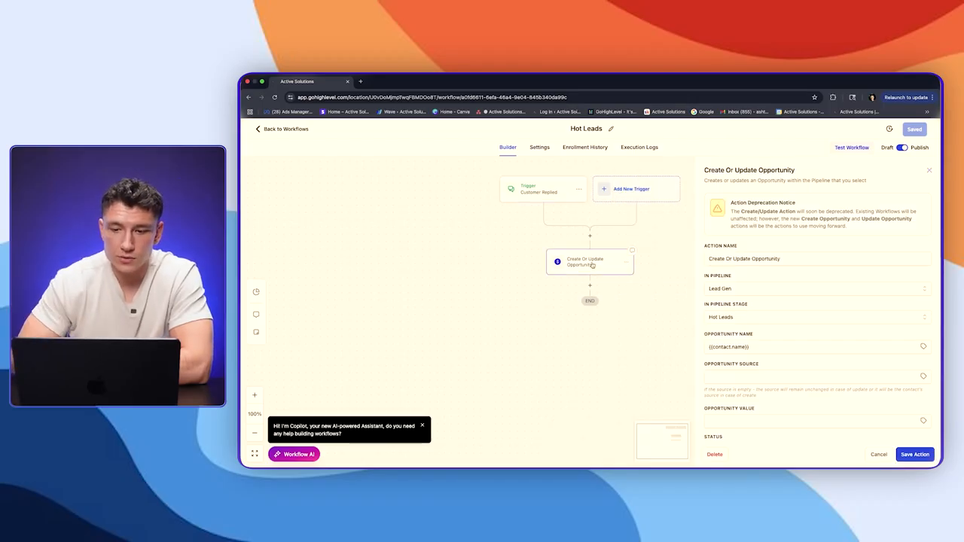
{"action": "left_click", "coordinate": [931, 171]}
Step: Return to the workflow list, then go to the Sites area's Funnels page
{"action": "left_click", "coordinate": [281, 129]}
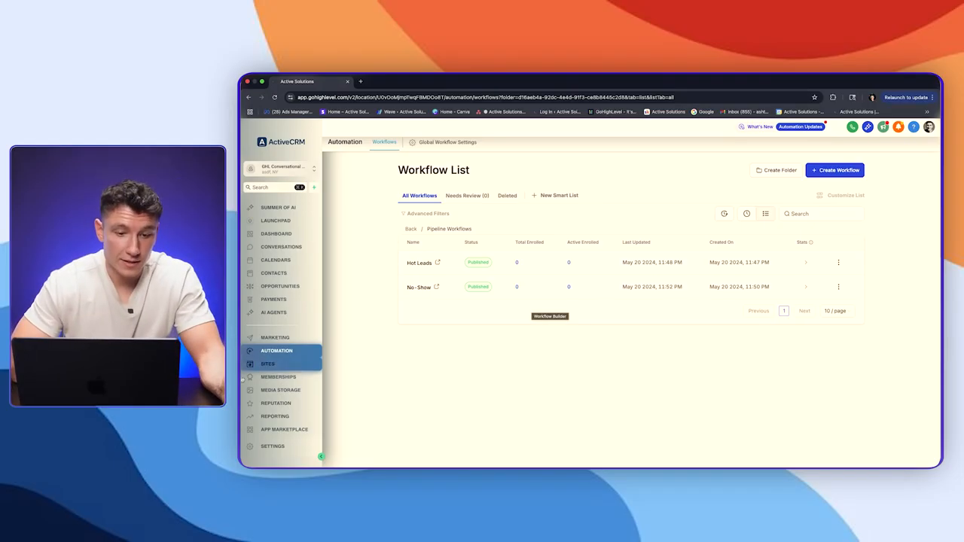
{"action": "left_click", "coordinate": [266, 364]}
{"action": "mouse_move", "coordinate": [596, 143]}
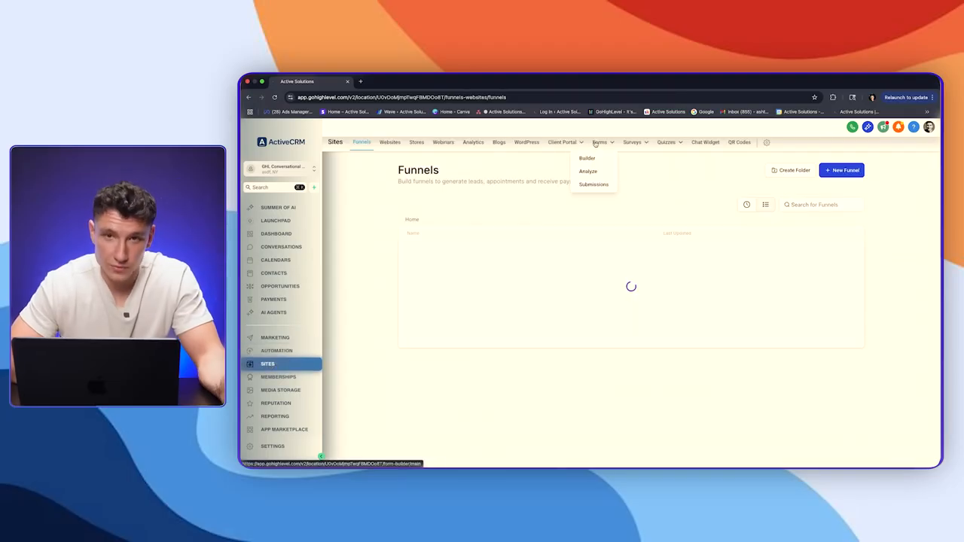